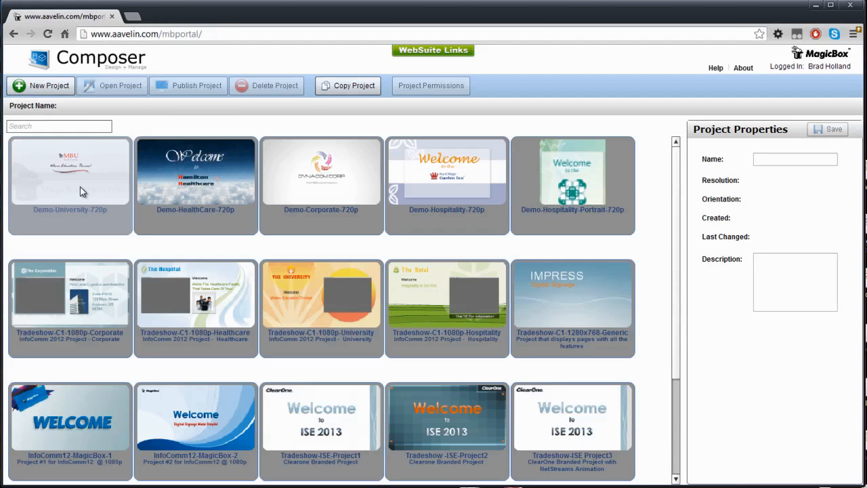
# - Open the Demo-University-720p project and add a new page named Welcome
pyautogui.click(80, 188)
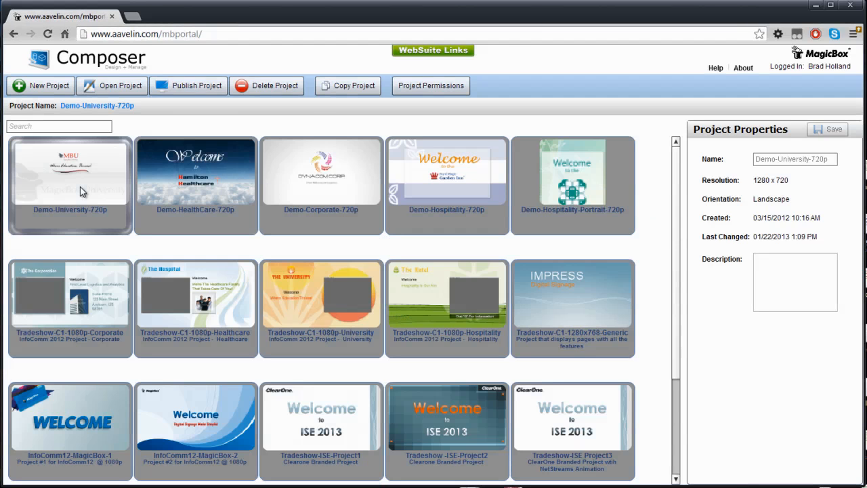
pyautogui.doubleClick(80, 190)
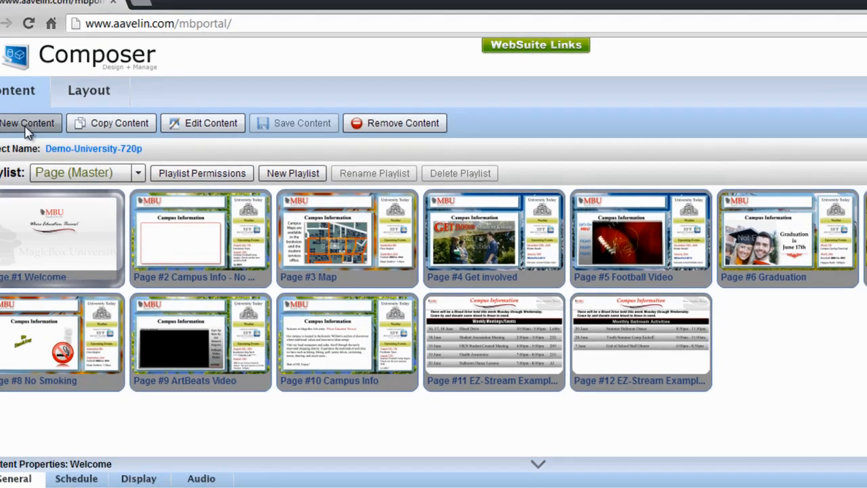
pyautogui.click(44, 145)
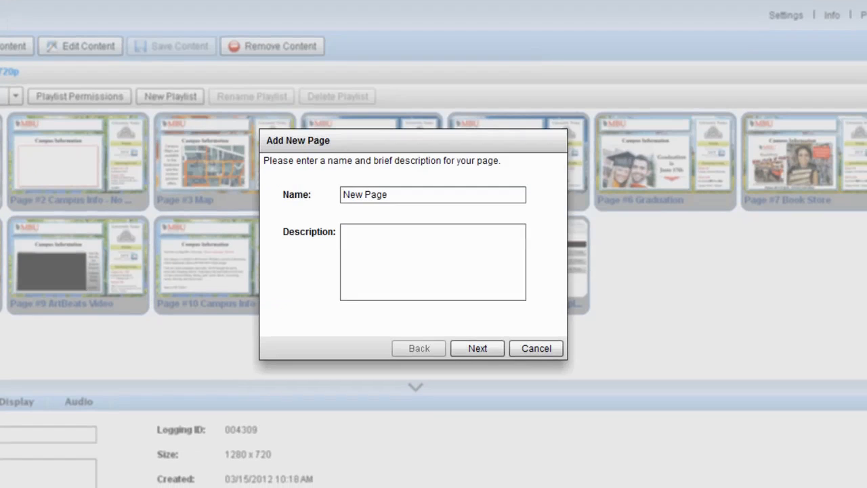
pyautogui.click(417, 195)
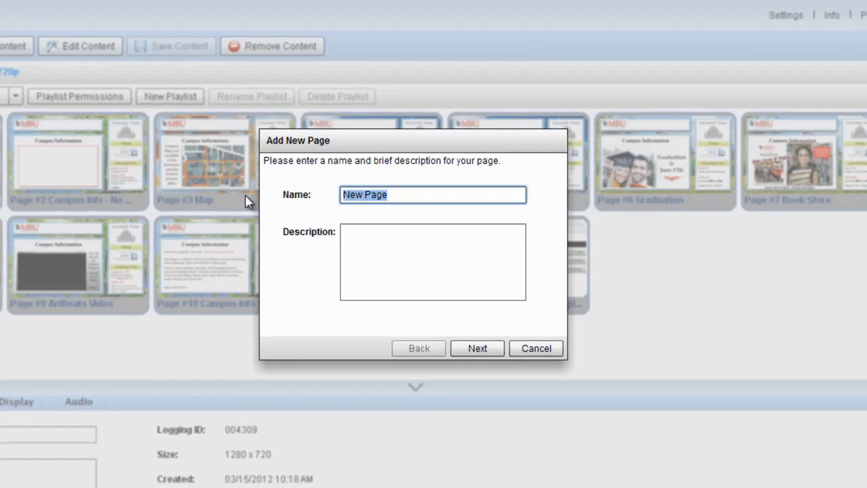
pyautogui.write('Welcome')
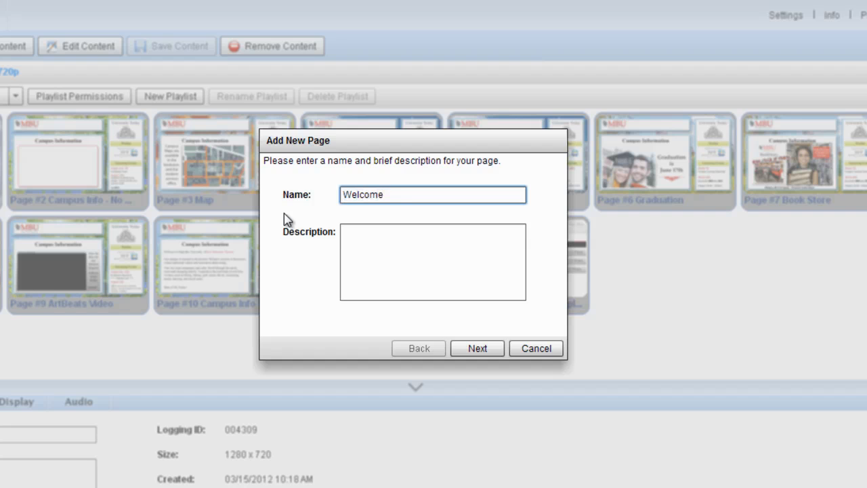
pyautogui.click(477, 349)
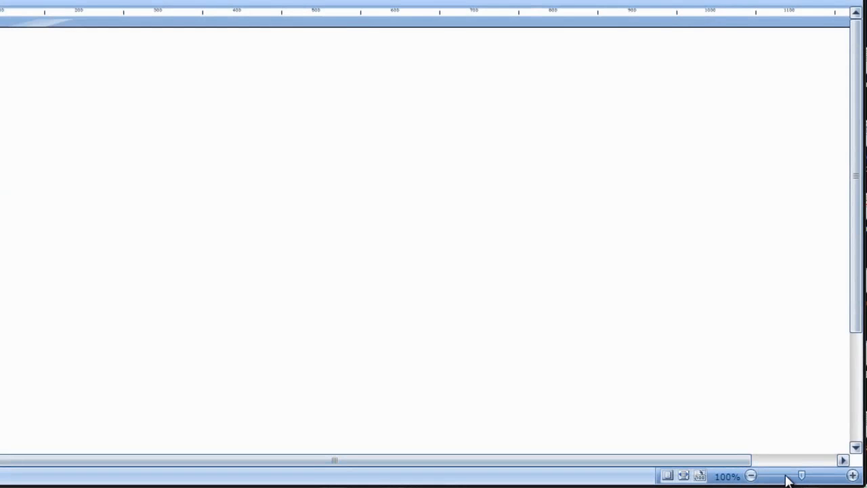
# - Place universitydemo_fall_bg.jpg from the Demo - University Backgrounds folder on the page and set it as the page background
pyautogui.moveTo(785, 476); pyautogui.dragTo(810, 479)
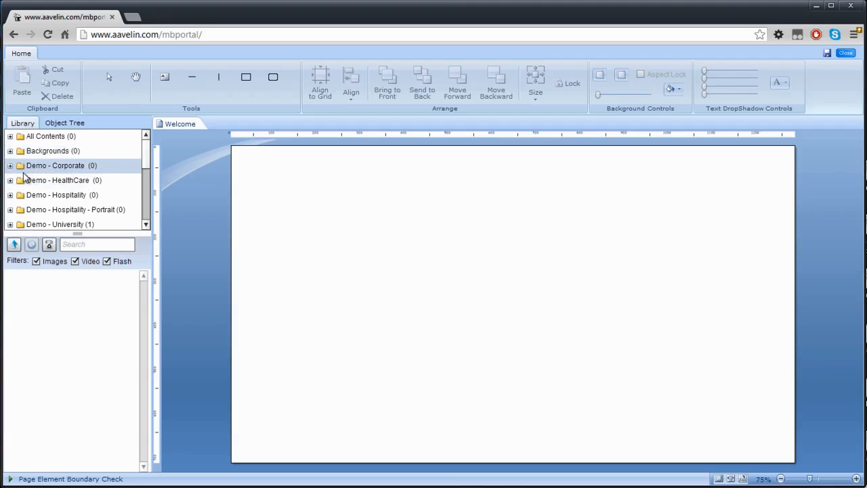
pyautogui.click(11, 225)
pyautogui.scroll(-2, 144, 175)
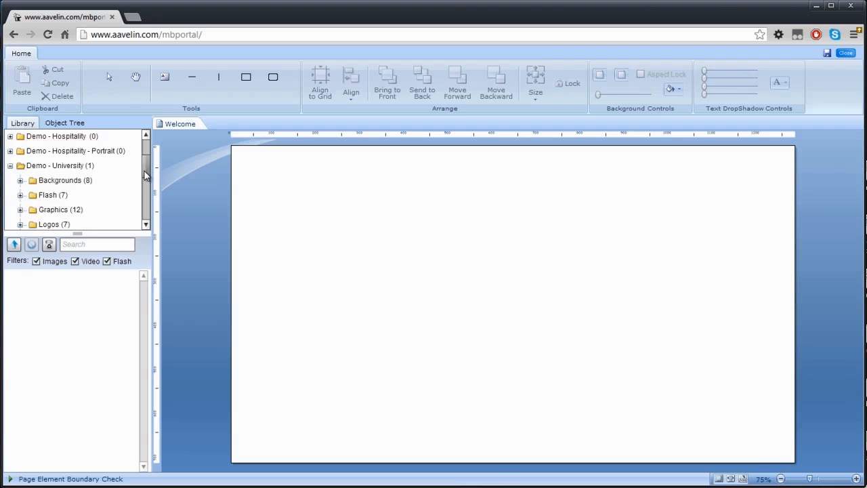
pyautogui.scroll(-1, 144, 175)
pyautogui.click(71, 166)
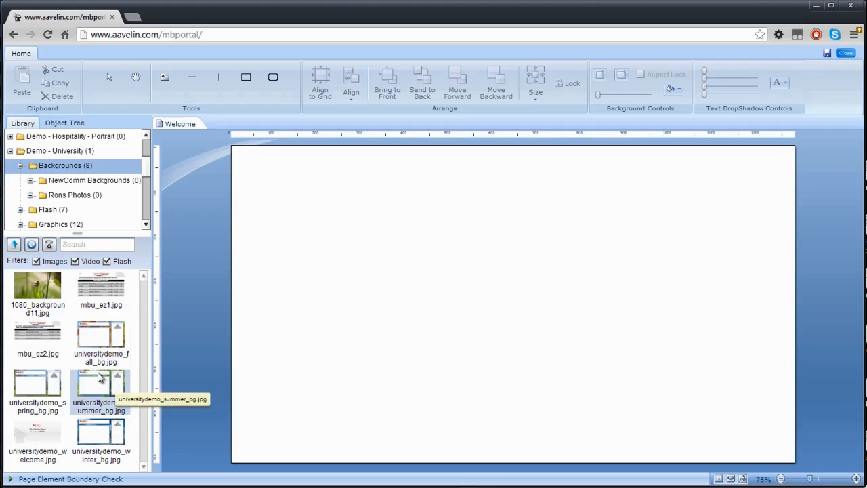
pyautogui.moveTo(94, 345); pyautogui.dragTo(372, 288)
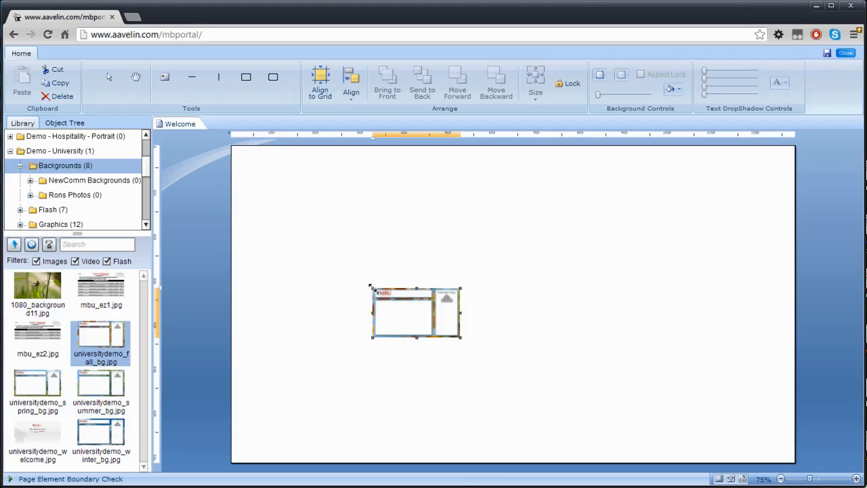
pyautogui.rightClick(417, 323)
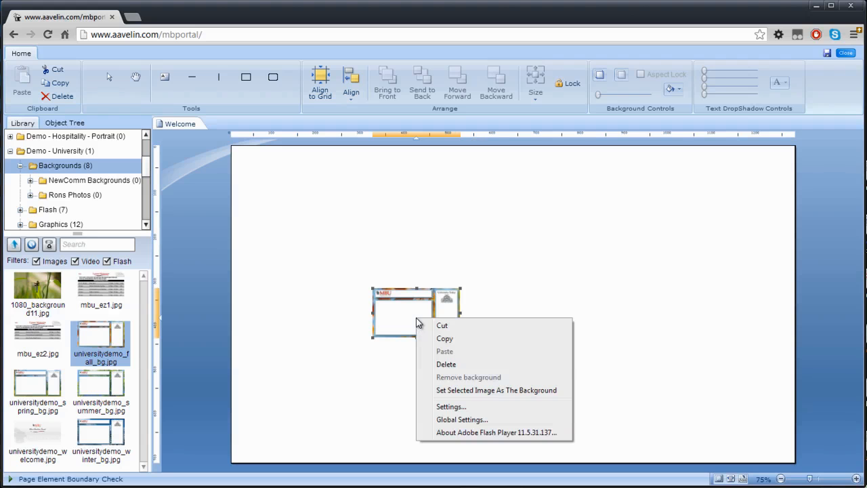
pyautogui.click(501, 397)
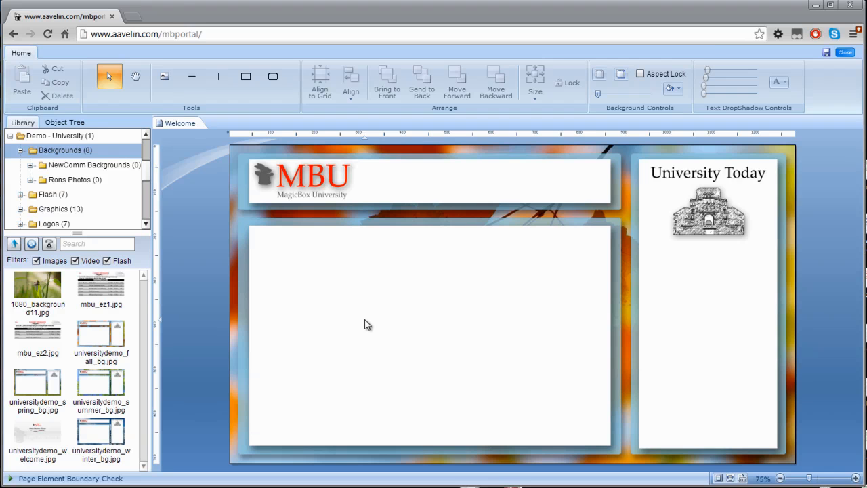
# - Add collge-students.jpg from the Graphics folder and enlarge it to fill the lower-left part of the large white content area
pyautogui.click(57, 211)
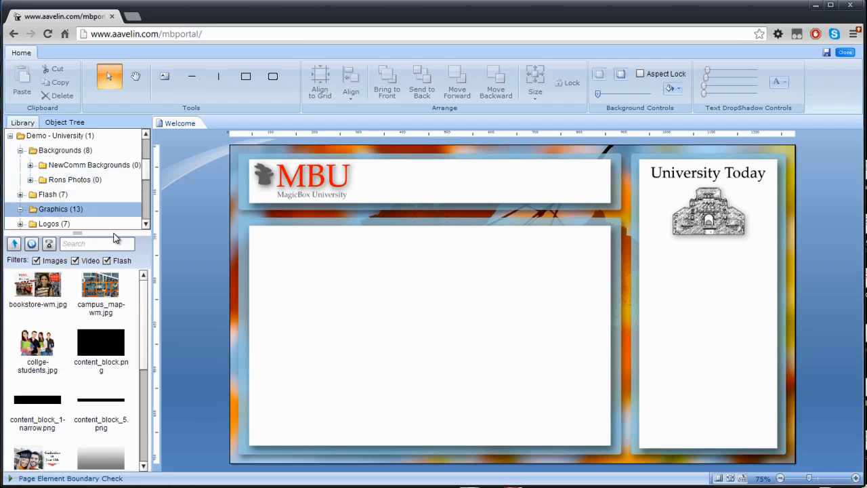
pyautogui.moveTo(53, 346); pyautogui.dragTo(397, 336)
pyautogui.moveTo(484, 385); pyautogui.dragTo(529, 438)
pyautogui.moveTo(397, 337); pyautogui.dragTo(252, 262)
pyautogui.moveTo(353, 333); pyautogui.dragTo(381, 344)
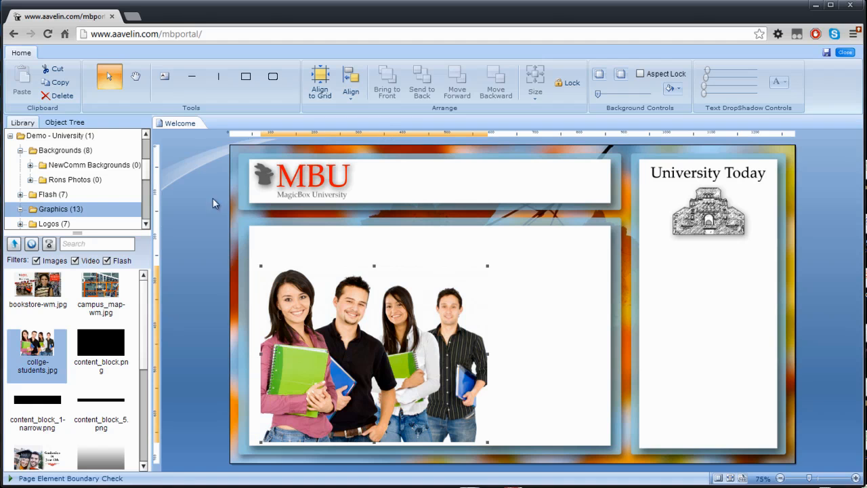
# - Add a wide text box above the students photo reading "Welcome Back Students"
pyautogui.click(169, 83)
pyautogui.moveTo(273, 235)
pyautogui.mouseDown()
pyautogui.moveTo(291, 264)
pyautogui.moveTo(569, 265)
pyautogui.mouseUp()
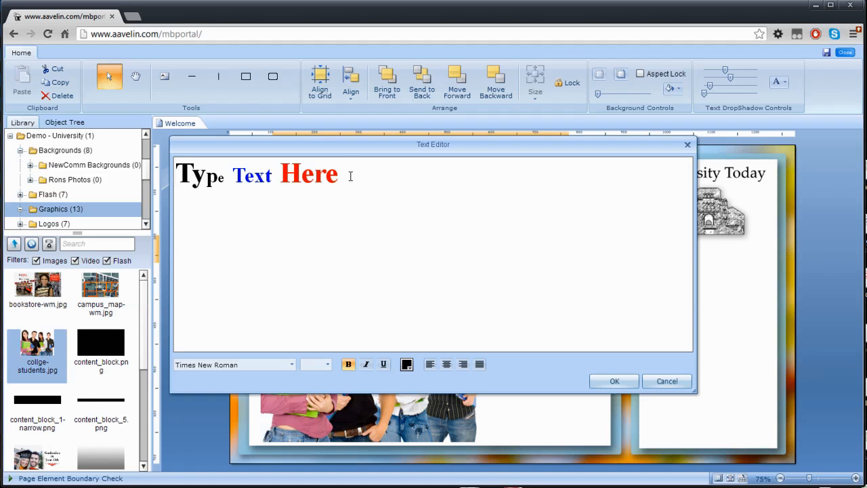
pyautogui.moveTo(350, 176); pyautogui.dragTo(154, 180)
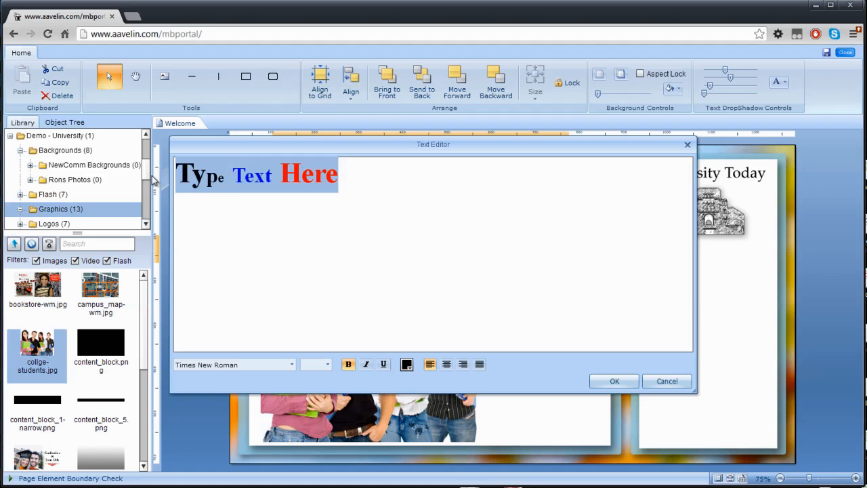
pyautogui.write('Welcome ')
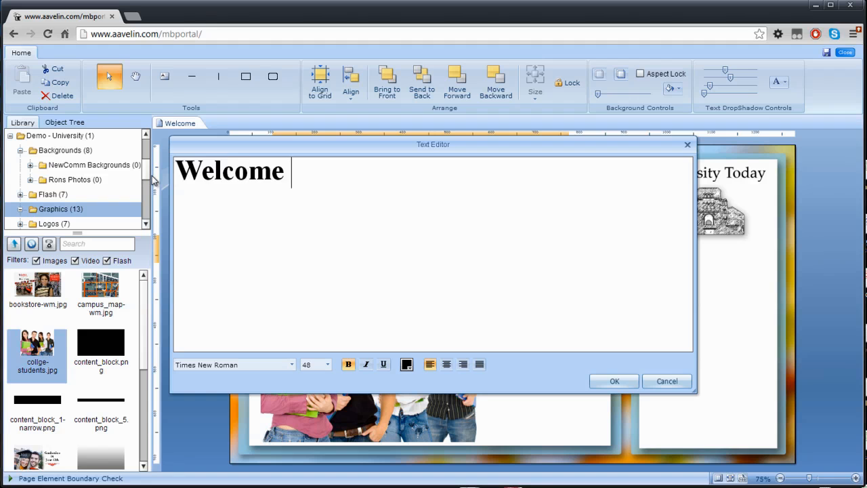
pyautogui.write('Back Students')
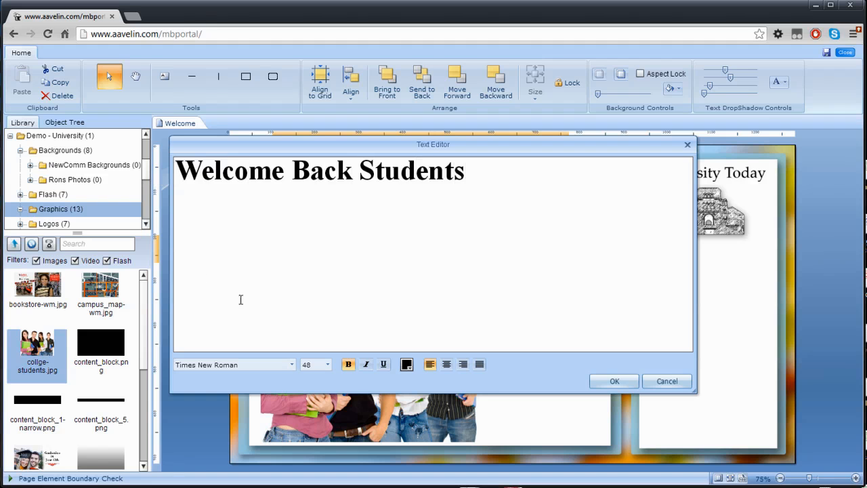
pyautogui.click(610, 382)
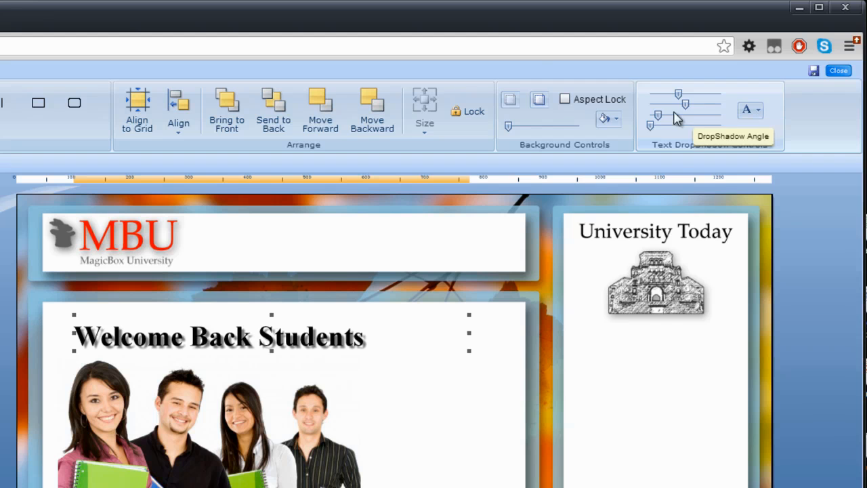
# - Remove the drop shadow from the "Welcome Back Students" heading and shift the heading right toward the middle of the content area
pyautogui.moveTo(657, 116); pyautogui.dragTo(652, 115)
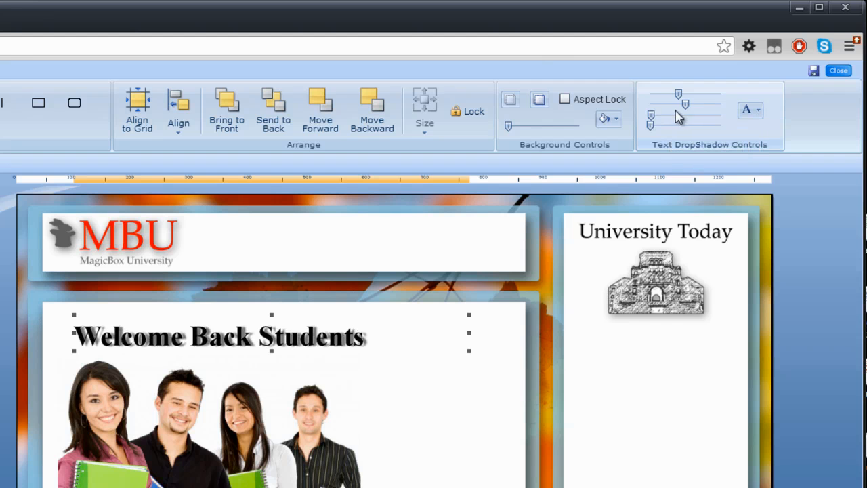
pyautogui.moveTo(682, 104); pyautogui.dragTo(651, 100)
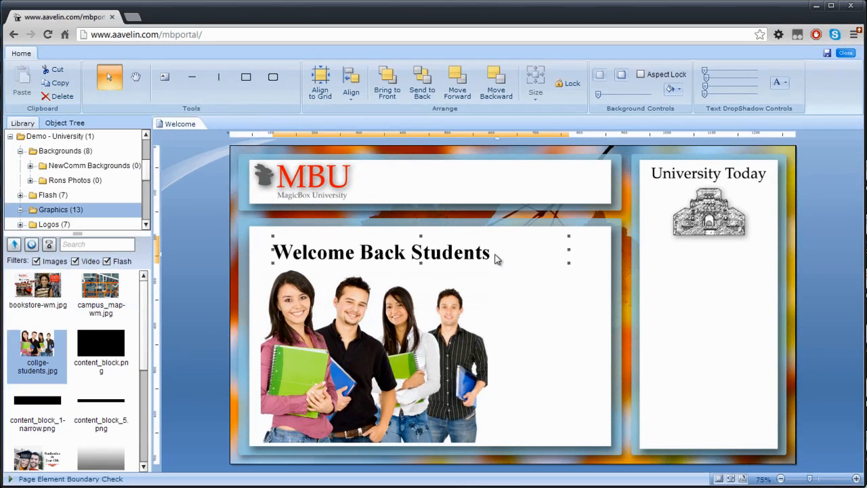
pyautogui.moveTo(482, 262); pyautogui.dragTo(506, 263)
# - Add parkingpermit.jpg from the Graphics folder to the University Today column, enlarge it and position it below the building drawing
pyautogui.moveTo(141, 354); pyautogui.dragTo(140, 411)
pyautogui.click(41, 403)
pyautogui.moveTo(38, 400); pyautogui.dragTo(713, 398)
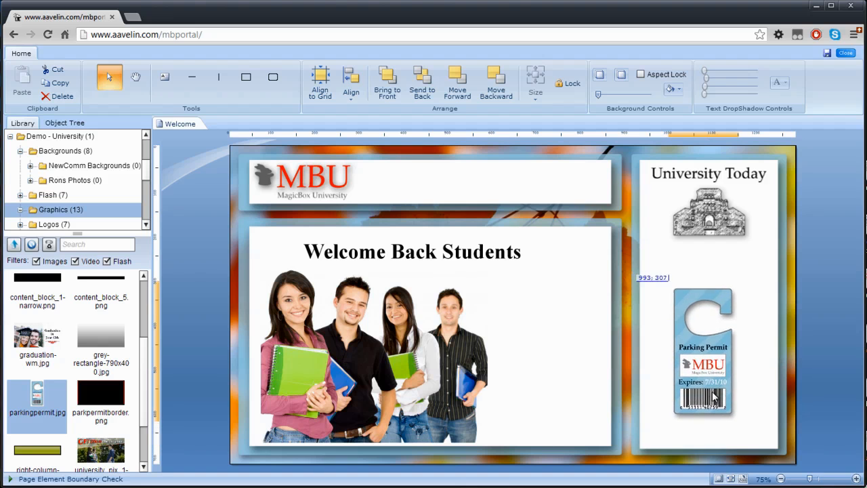
pyautogui.moveTo(672, 287); pyautogui.dragTo(647, 259)
pyautogui.moveTo(655, 308); pyautogui.dragTo(667, 321)
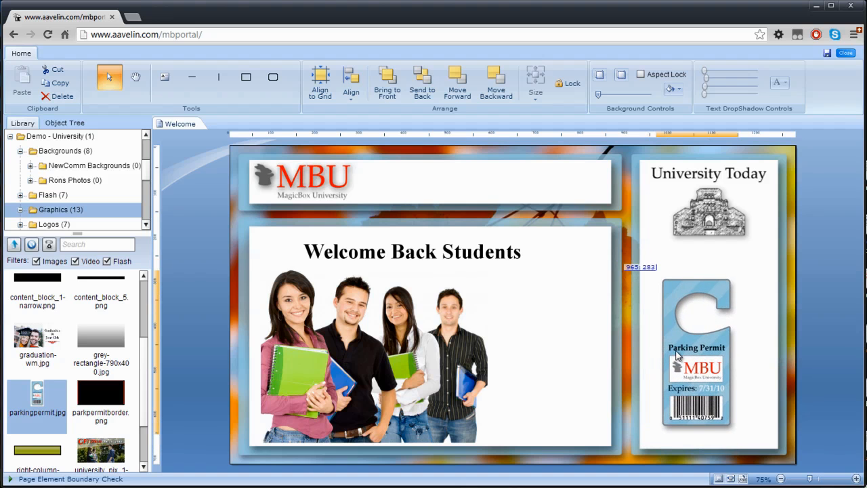
# - Draw a text box between the building drawing and the parking permit and enter "Parking Permits Required"
pyautogui.click(163, 80)
pyautogui.moveTo(655, 243); pyautogui.dragTo(763, 266)
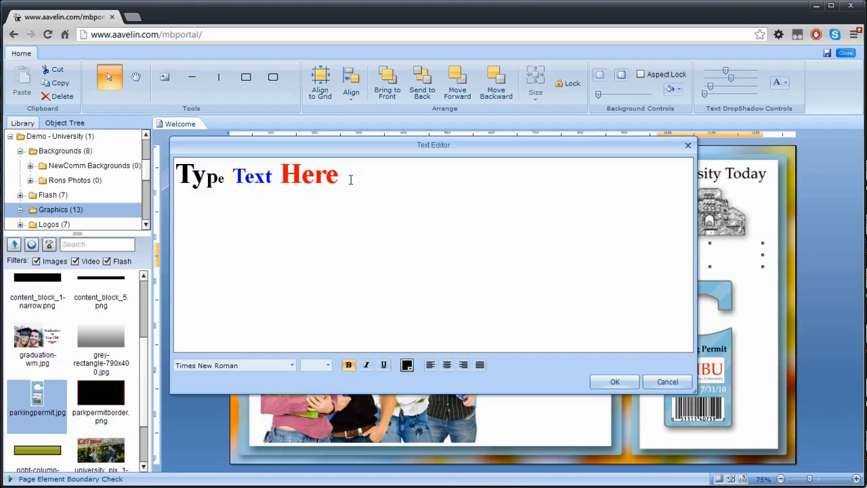
pyautogui.hotkey('ctrl', 'a')
pyautogui.write('Parking ')
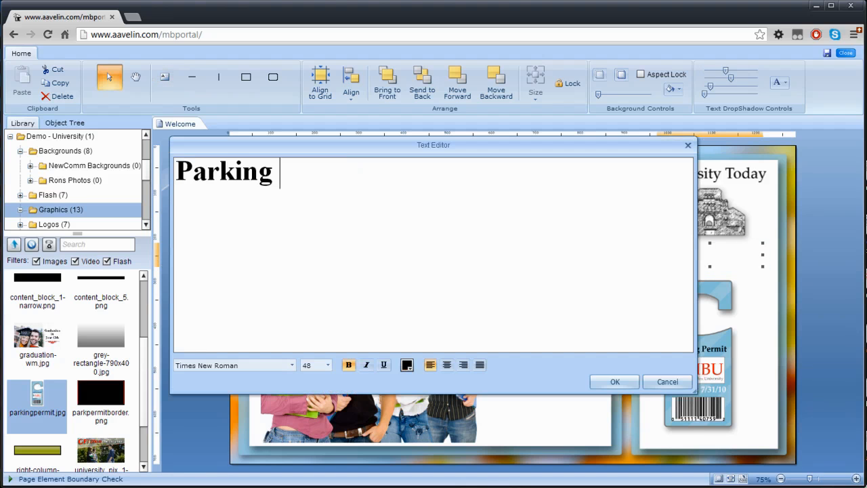
pyautogui.write('Permits R')
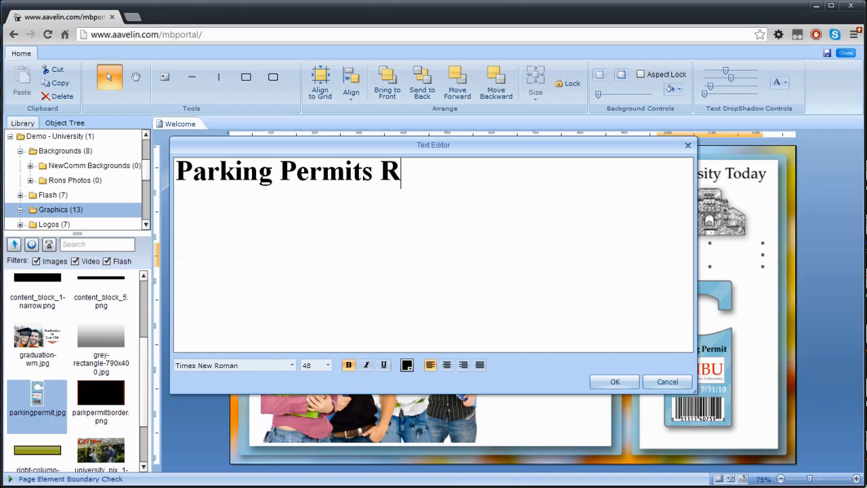
pyautogui.write('equired')
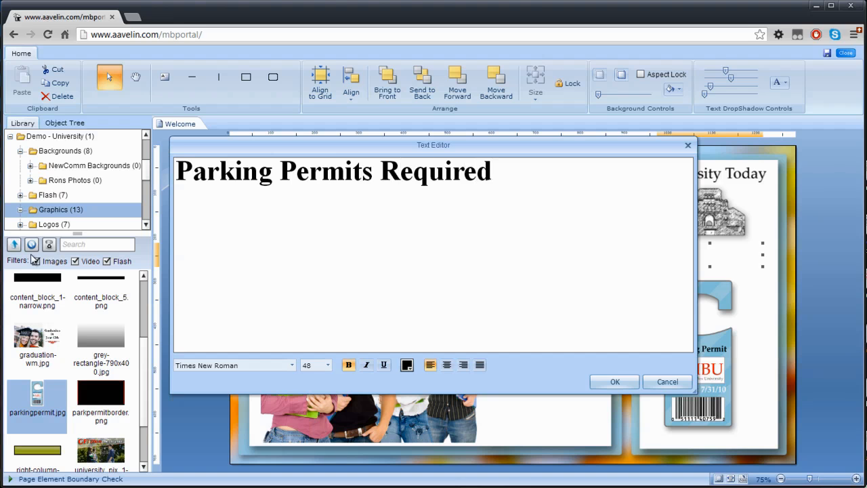
# - Set the "Parking Permits Required" text to font size 30 and apply the text
pyautogui.moveTo(496, 171); pyautogui.dragTo(128, 165)
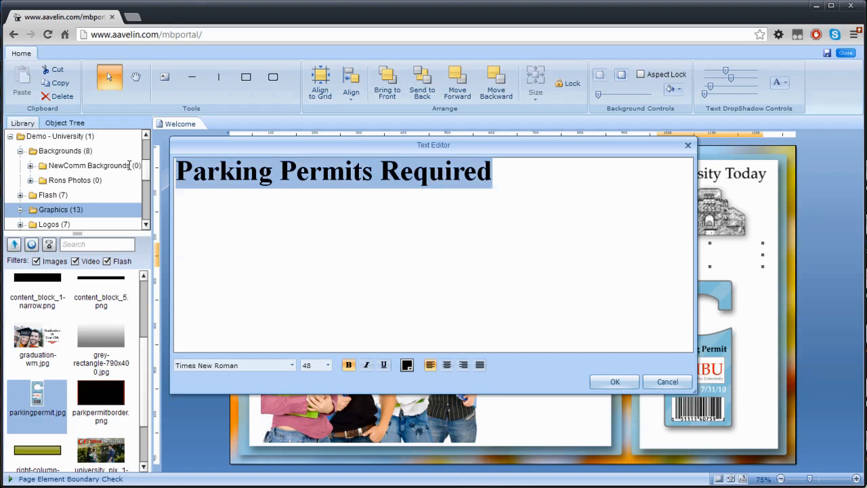
pyautogui.click(328, 365)
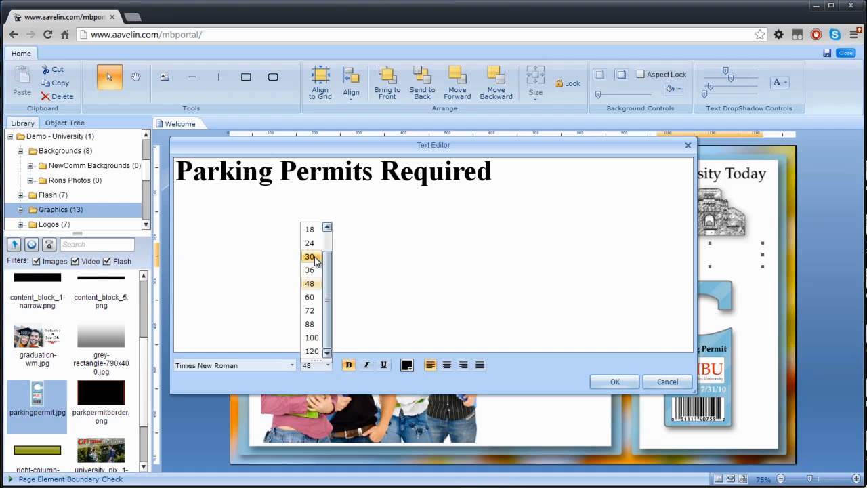
pyautogui.click(310, 256)
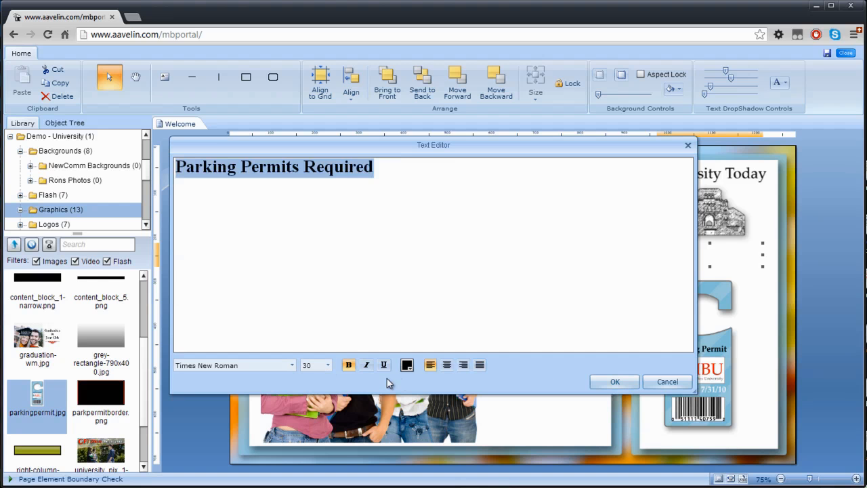
pyautogui.click(615, 382)
# - Widen the "Parking Permits Required" text box, centre it above the permit, and remove its drop shadow
pyautogui.moveTo(763, 269); pyautogui.dragTo(818, 273)
pyautogui.moveTo(722, 265); pyautogui.dragTo(701, 263)
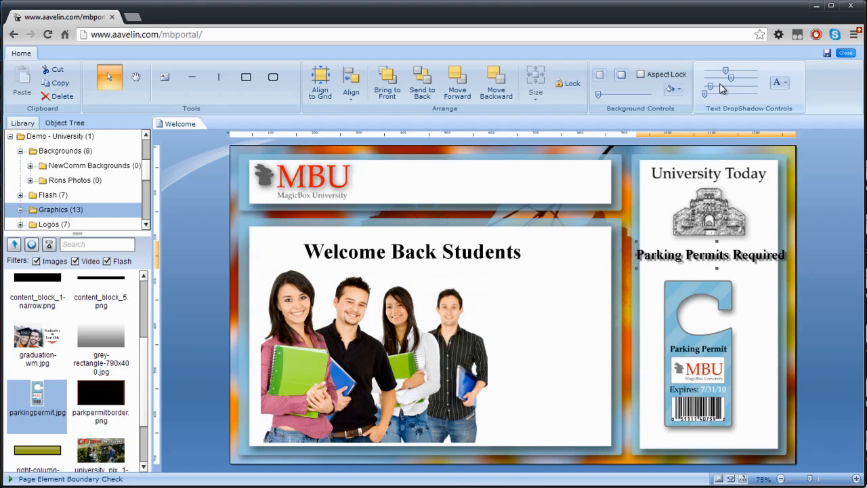
pyautogui.moveTo(709, 87)
pyautogui.mouseDown()
pyautogui.moveTo(700, 86)
pyautogui.moveTo(703, 73)
pyautogui.mouseUp()
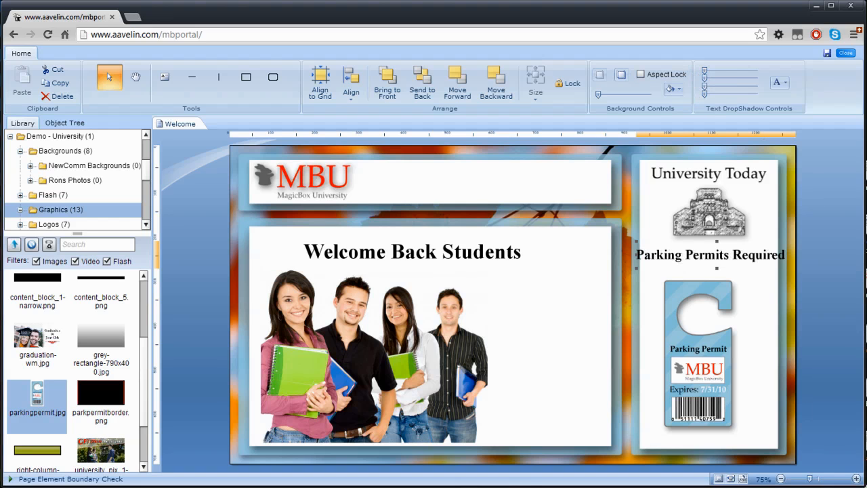